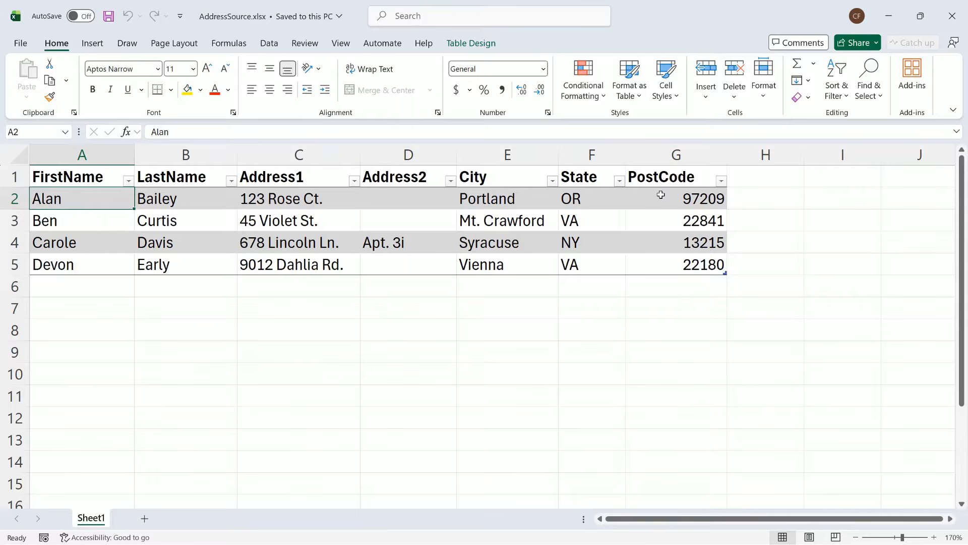
Close the AddressSource.xlsx workbook and start a Letters mail merge in MailMerge.docx, with the cursor on the blank line below the date
{"action": "left_click", "coordinate": [950, 23]}
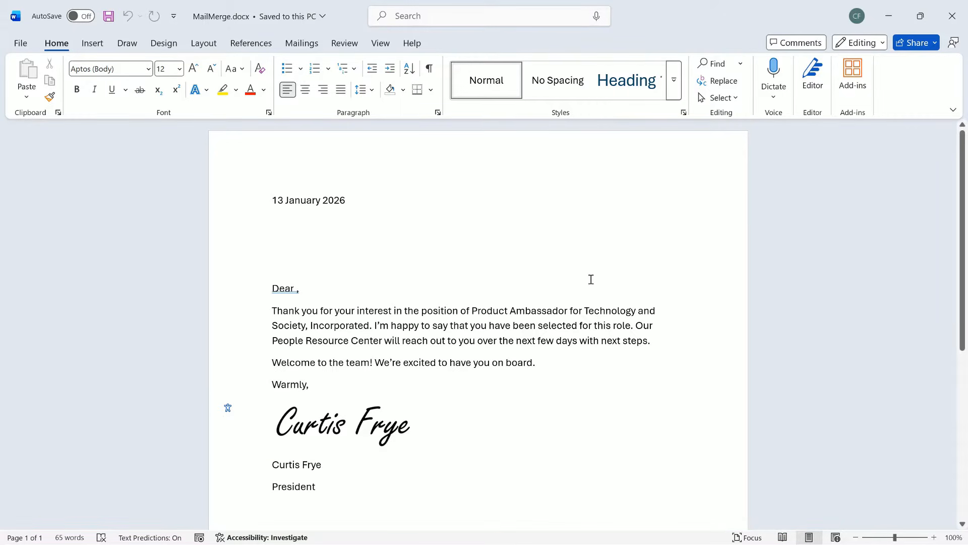
{"action": "left_click", "coordinate": [352, 235]}
{"action": "triple_click", "coordinate": [301, 290]}
{"action": "left_click", "coordinate": [310, 49]}
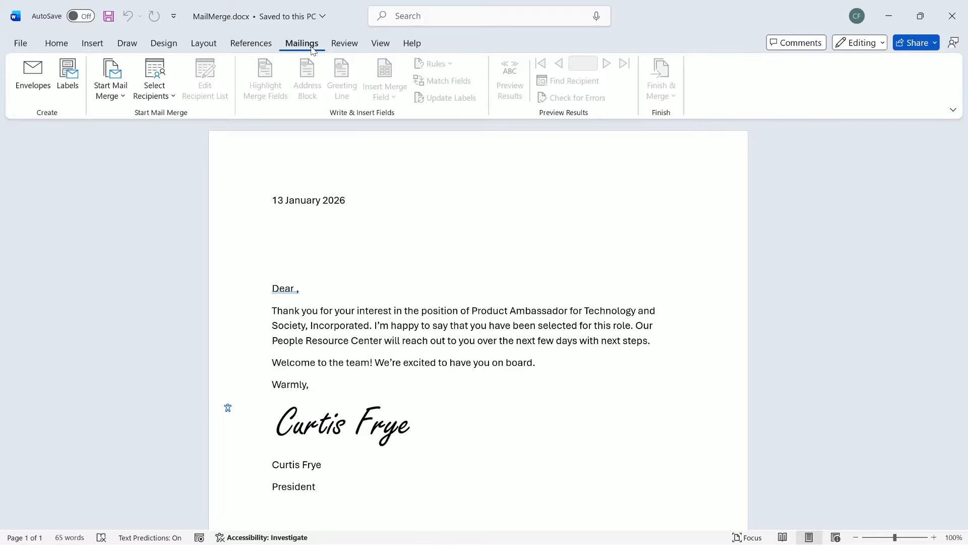
{"action": "left_click", "coordinate": [121, 97]}
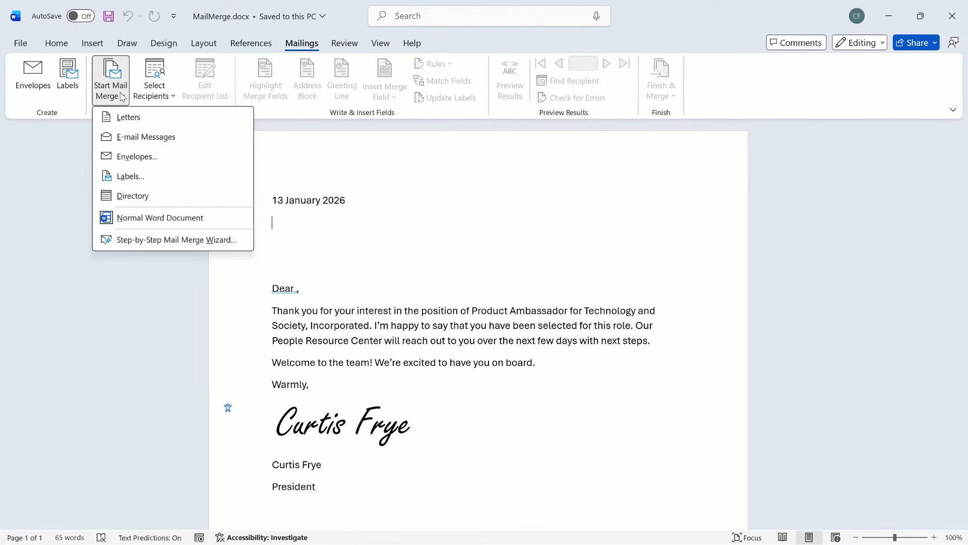
{"action": "left_click", "coordinate": [154, 120]}
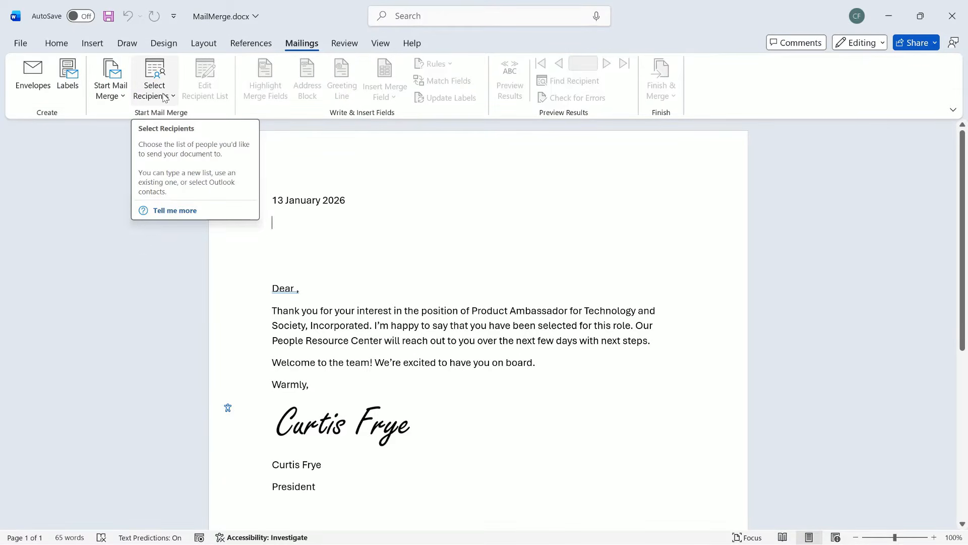
Use the Sheet1$ table of AddressSource.xlsx in the 20260202 Movies folder as the existing recipient list, with first-row column headers
{"action": "left_click", "coordinate": [165, 97]}
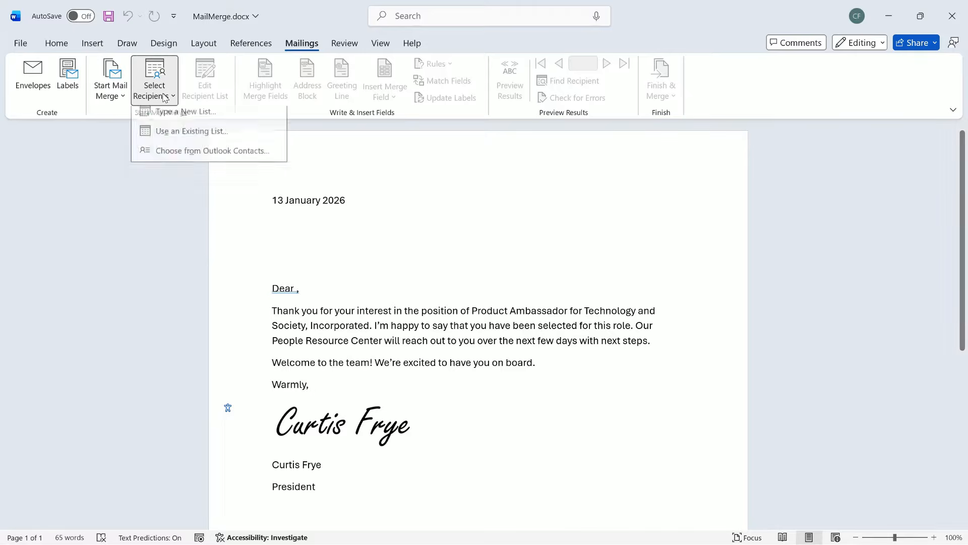
{"action": "left_click", "coordinate": [235, 140]}
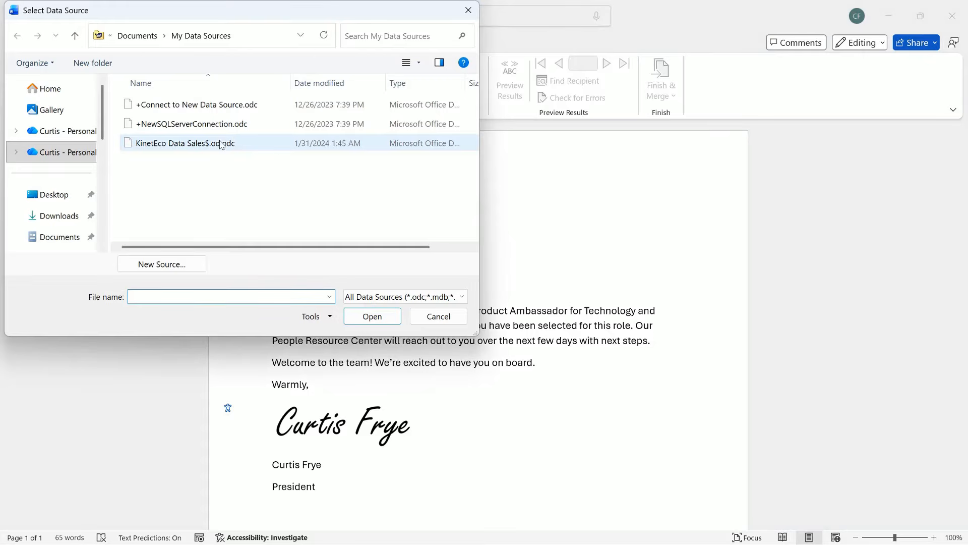
{"action": "left_click_drag", "start_coordinate": [103, 128], "coordinate": [103, 196]}
{"action": "left_click", "coordinate": [83, 212]}
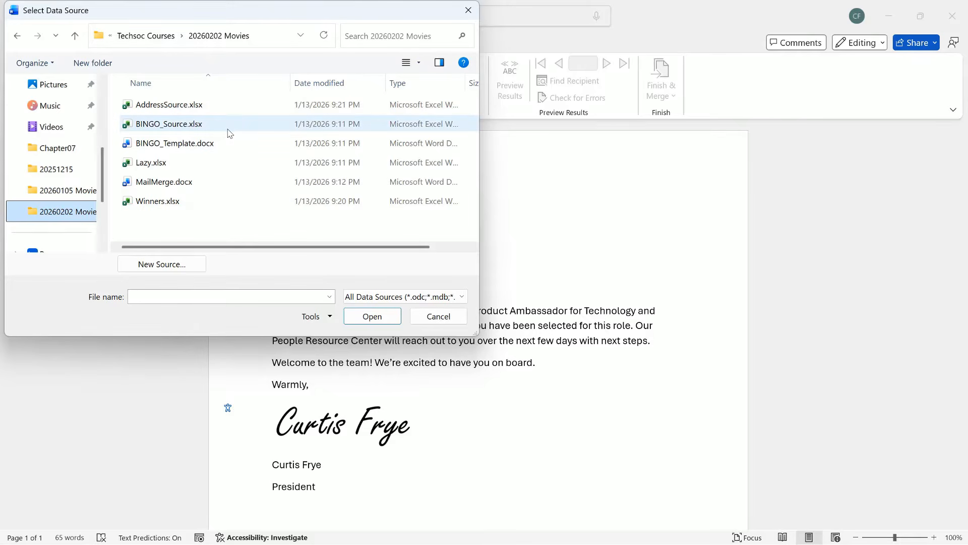
{"action": "double_click", "coordinate": [213, 106]}
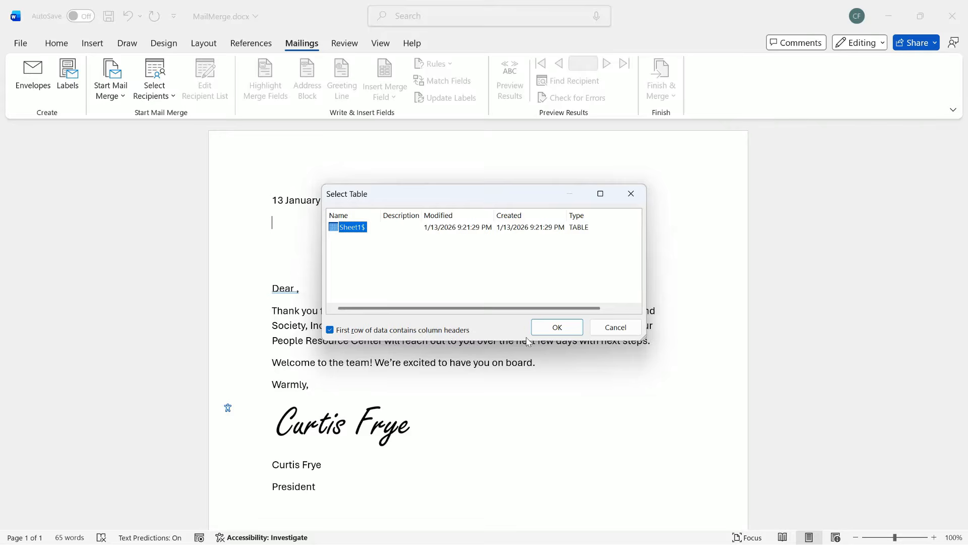
{"action": "left_click", "coordinate": [558, 329]}
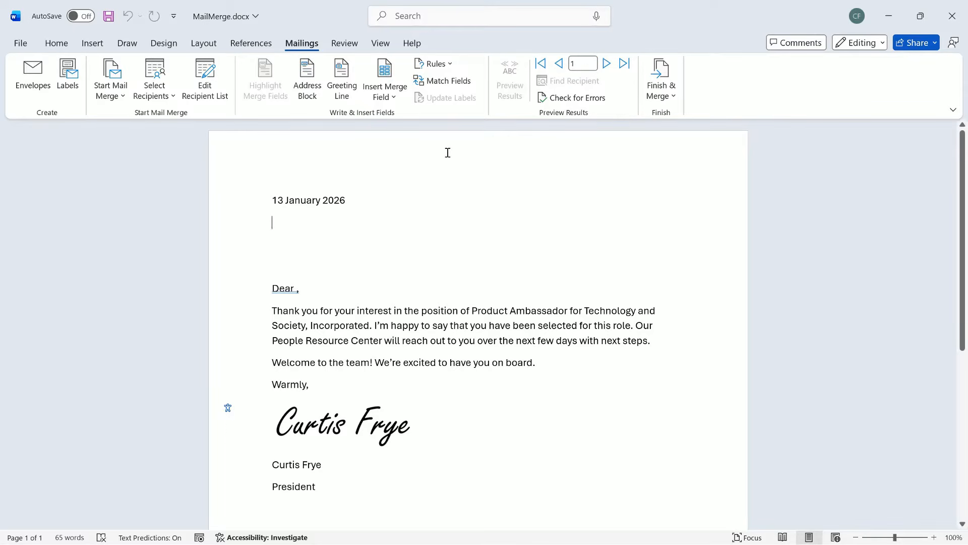
Insert the FirstName and LastName merge fields, separated by a space, on the line below the date
{"action": "left_click", "coordinate": [397, 102]}
{"action": "left_click", "coordinate": [417, 117]}
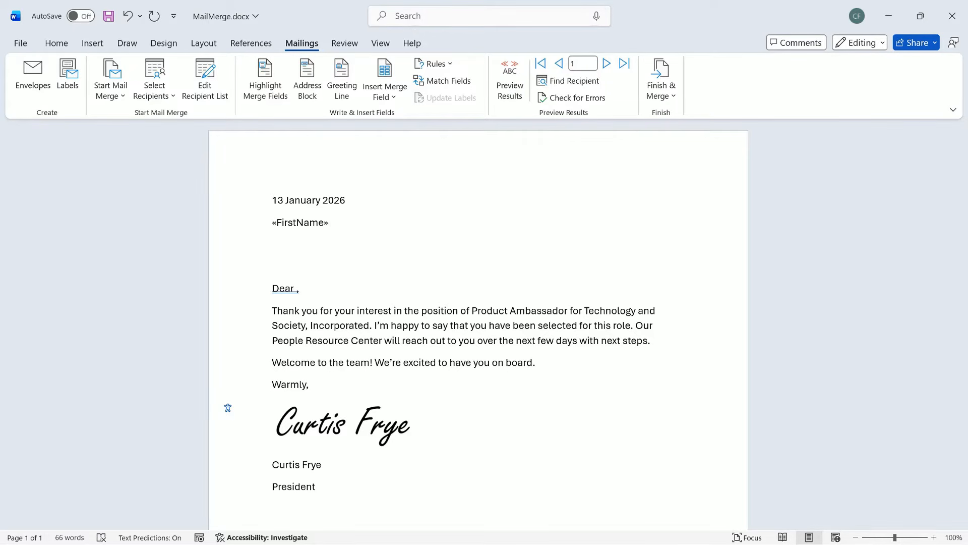
{"action": "left_click", "coordinate": [383, 95]}
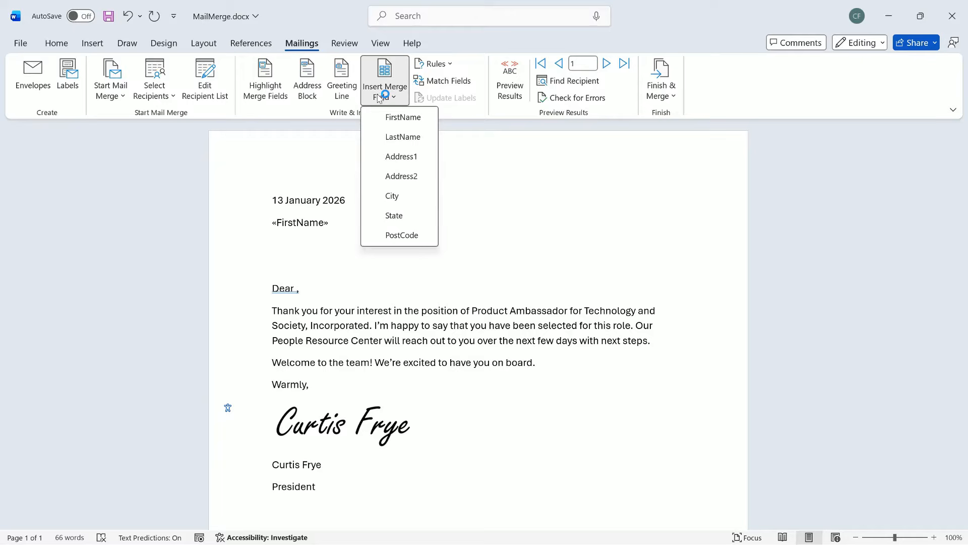
{"action": "left_click", "coordinate": [402, 137]}
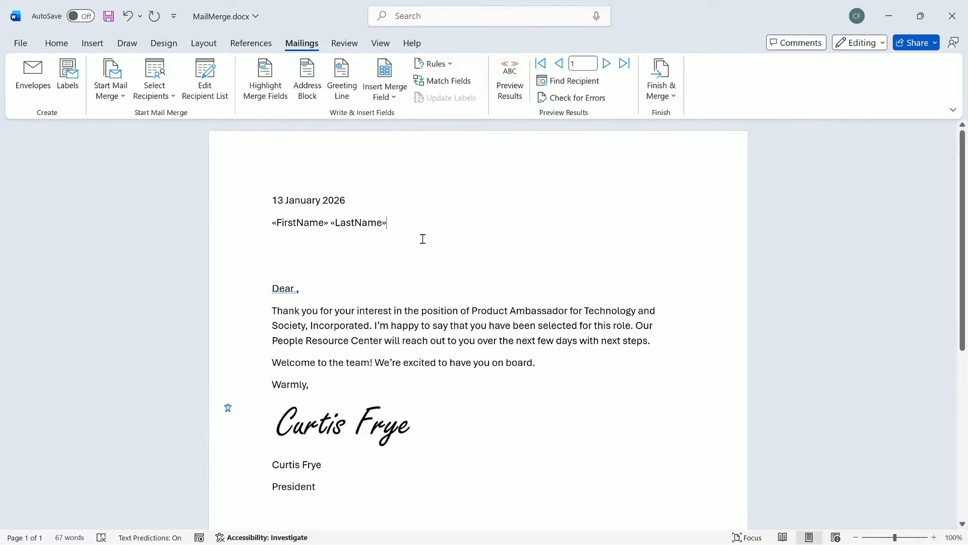
Add the Address1 and Address2 merge fields on separate lines below the recipient's name
{"action": "key", "text": "Down"}
{"action": "left_click", "coordinate": [385, 96]}
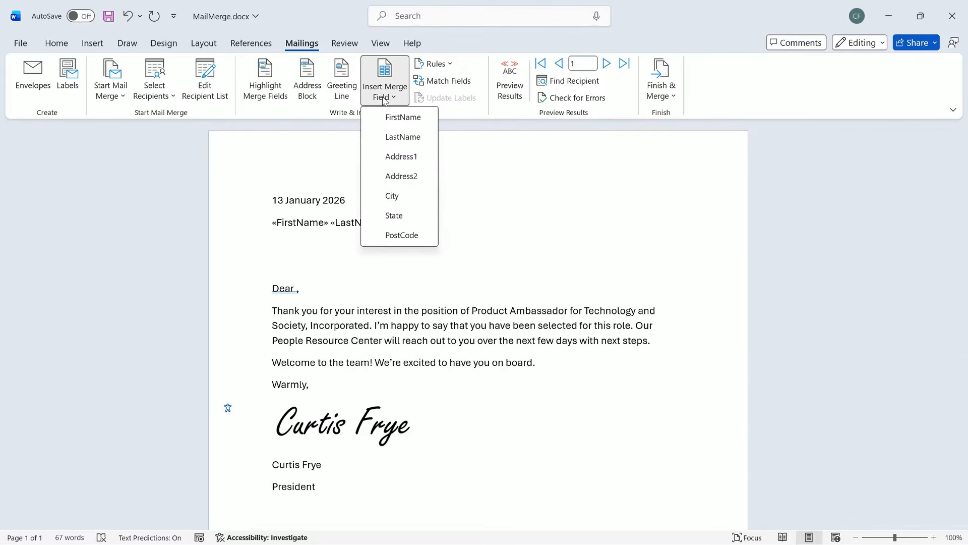
{"action": "left_click", "coordinate": [406, 156]}
{"action": "key", "text": "Return"}
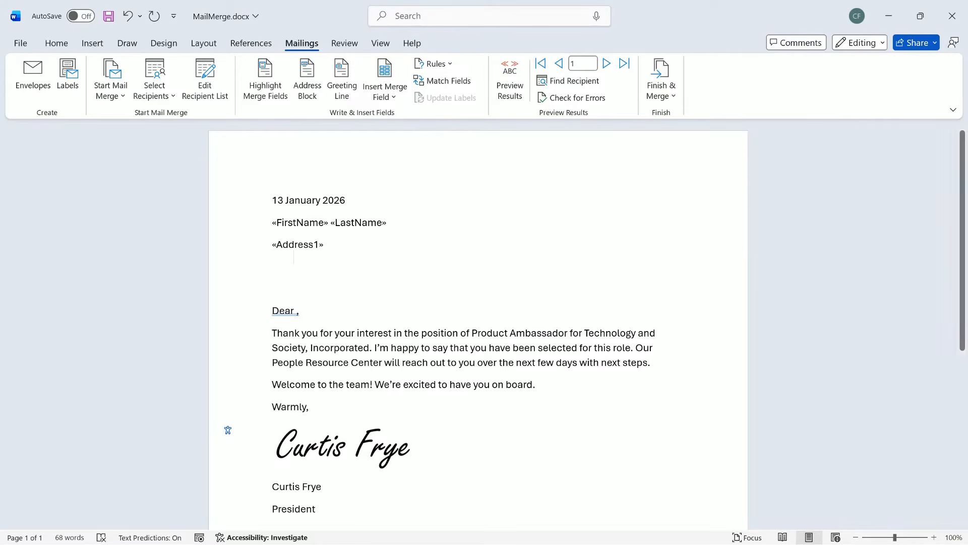
{"action": "left_click", "coordinate": [396, 97]}
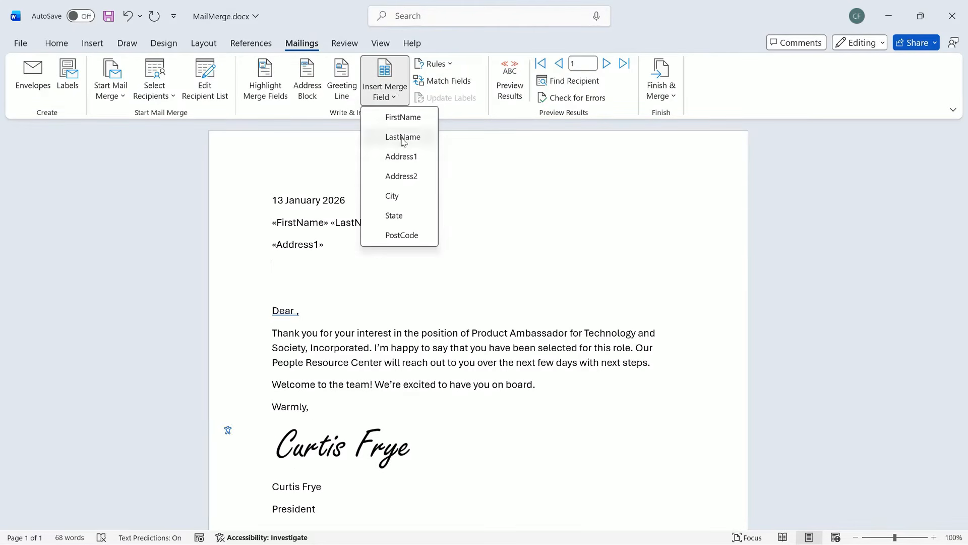
{"action": "left_click", "coordinate": [407, 178]}
{"action": "key", "text": "Return"}
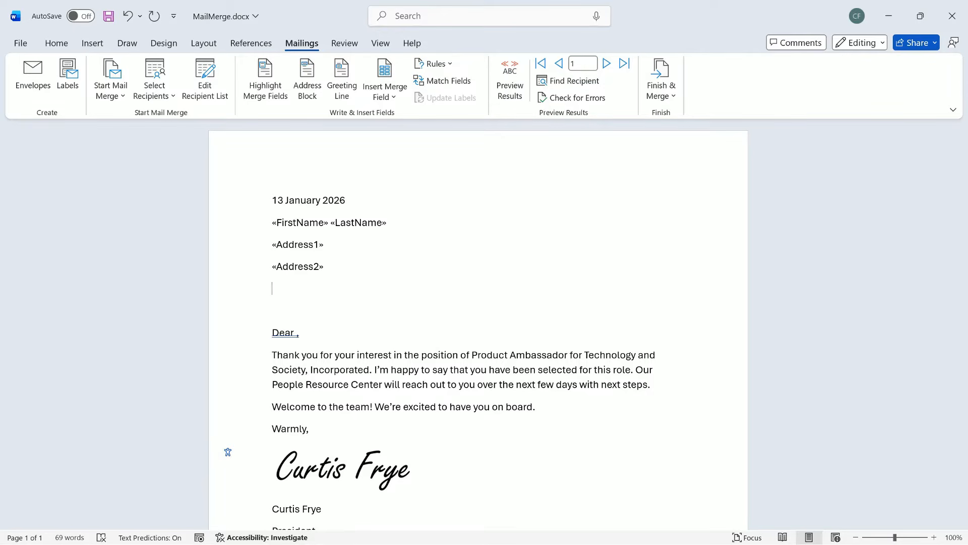
Complete the address with a line holding the City, State and PostCode merge fields, with a comma after City
{"action": "left_click", "coordinate": [386, 97]}
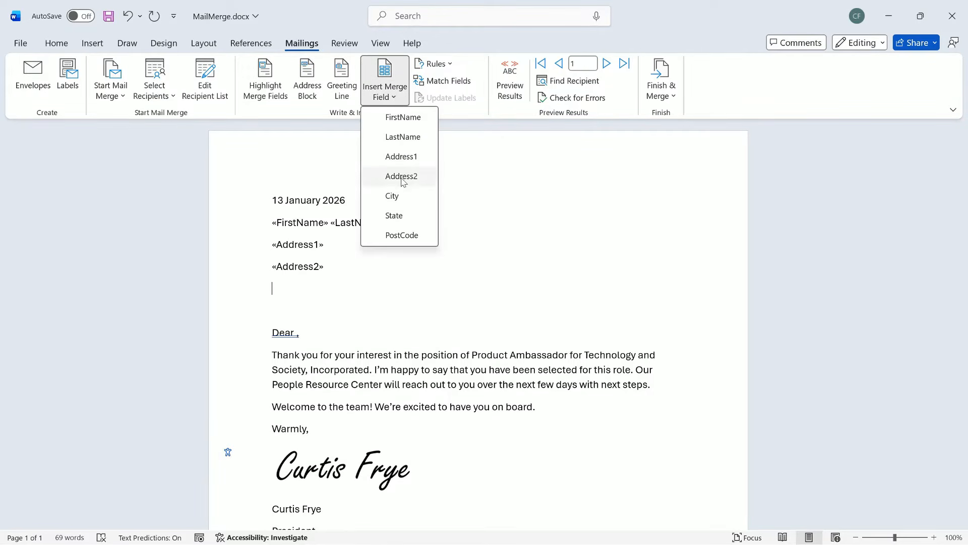
{"action": "left_click", "coordinate": [398, 195]}
{"action": "type", "text": ","}
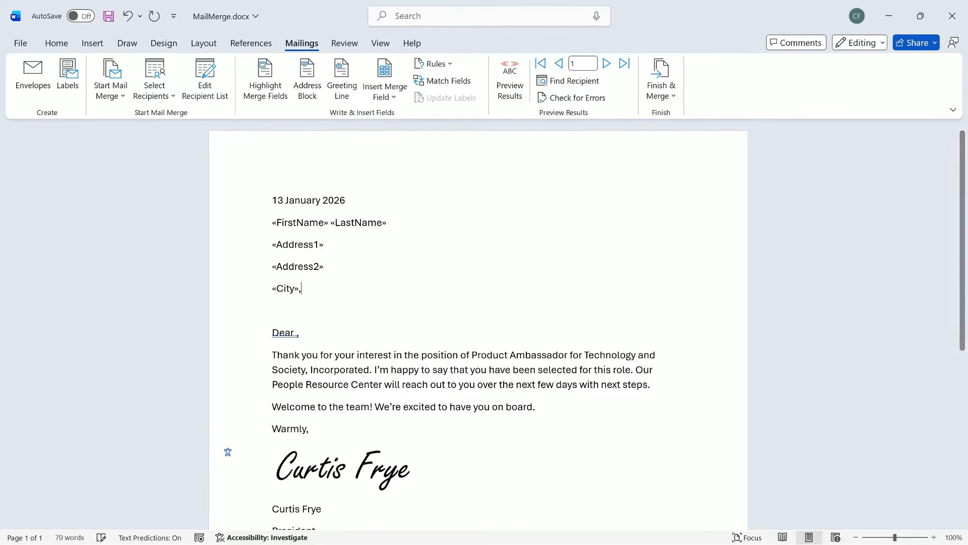
{"action": "left_click", "coordinate": [392, 97]}
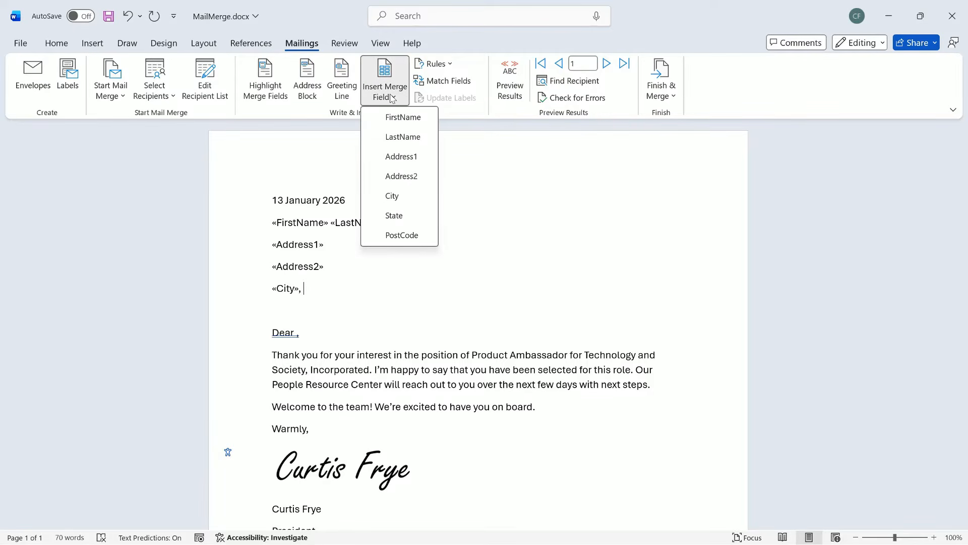
{"action": "left_click", "coordinate": [404, 215]}
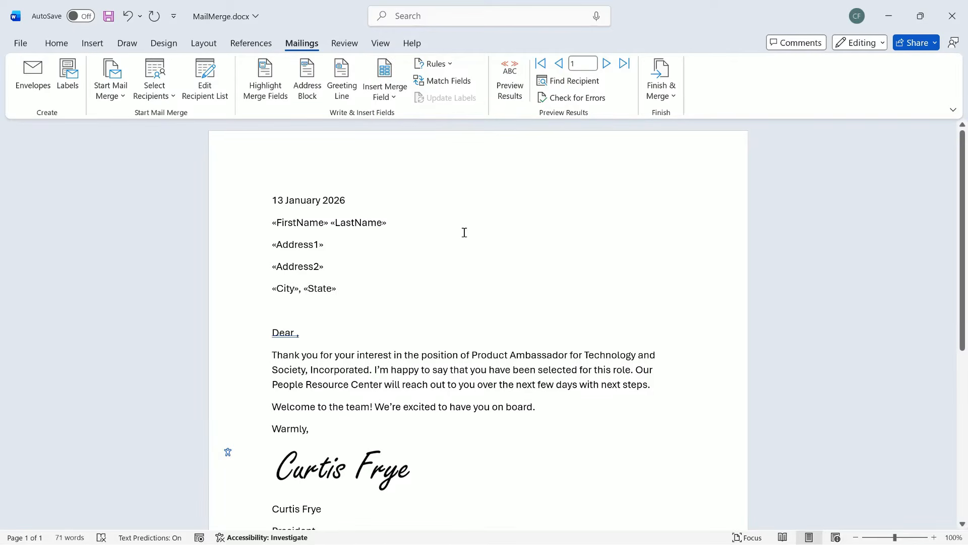
{"action": "left_click", "coordinate": [394, 97]}
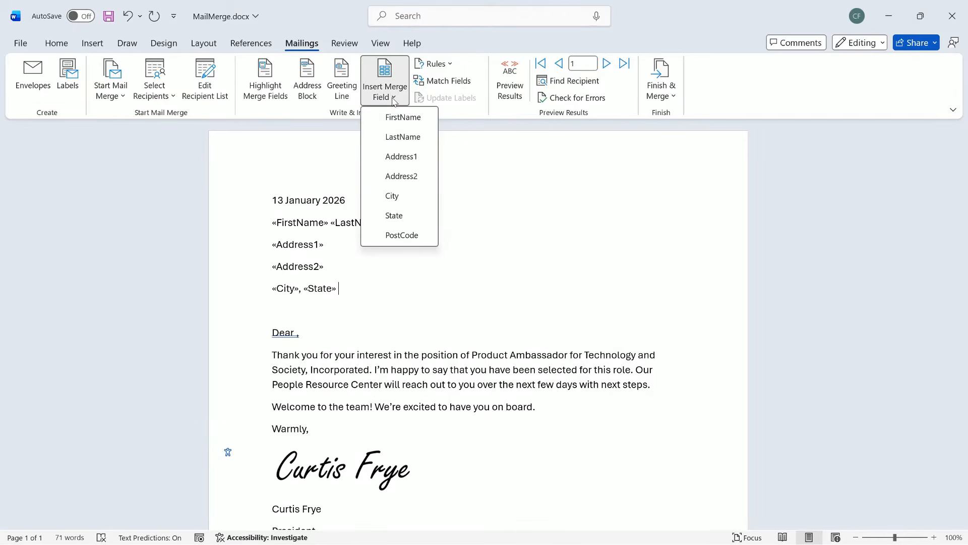
{"action": "left_click", "coordinate": [401, 234]}
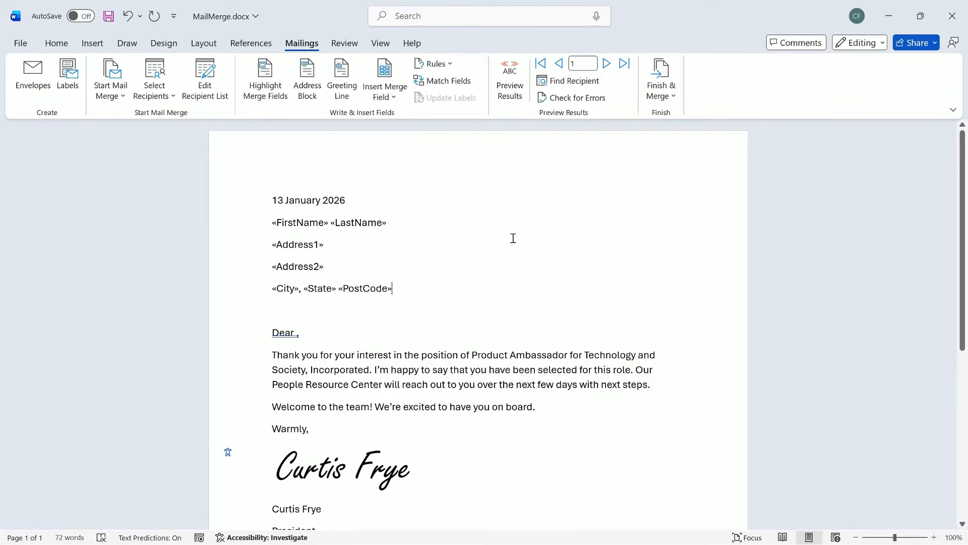
Insert the FirstName merge field in the greeting line between "Dear" and the comma
{"action": "triple_click", "coordinate": [302, 332]}
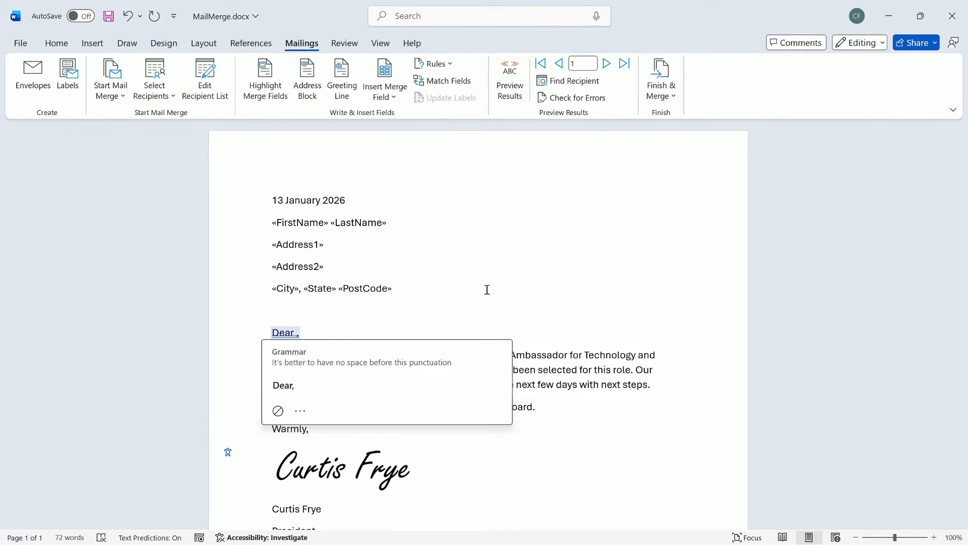
{"action": "left_click", "coordinate": [385, 93]}
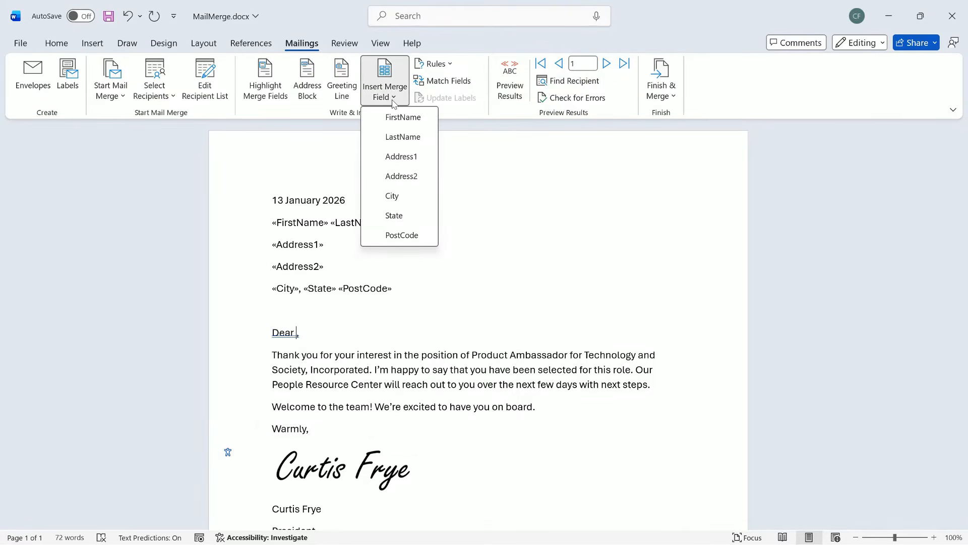
{"action": "left_click", "coordinate": [402, 120]}
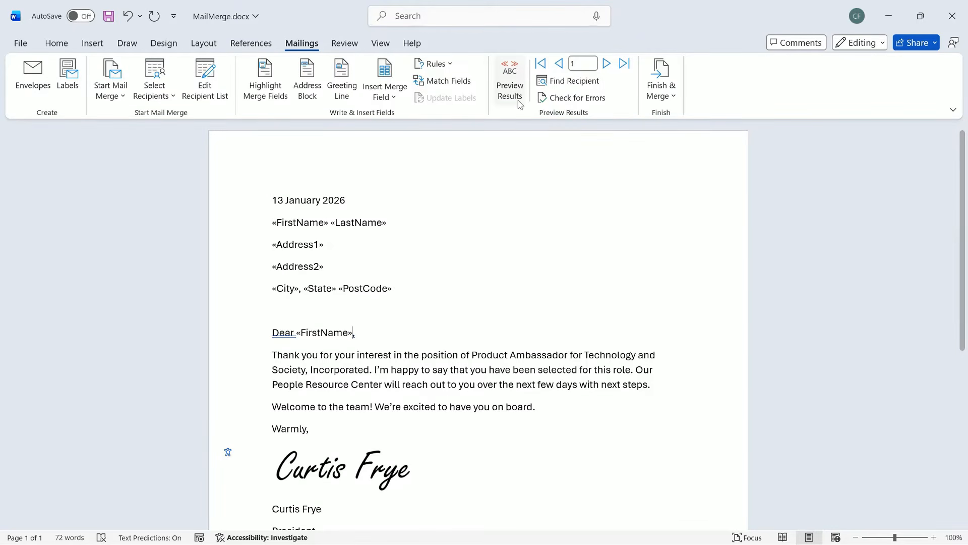
Preview the merged letters, checking the address block of the first record and advancing to record 3
{"action": "left_click", "coordinate": [519, 75]}
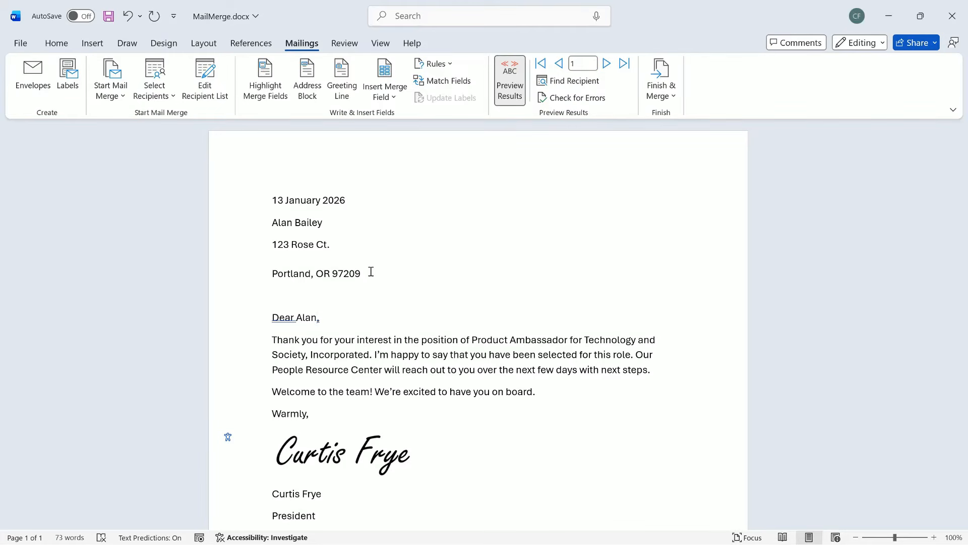
{"action": "left_click_drag", "start_coordinate": [347, 273], "coordinate": [271, 222]}
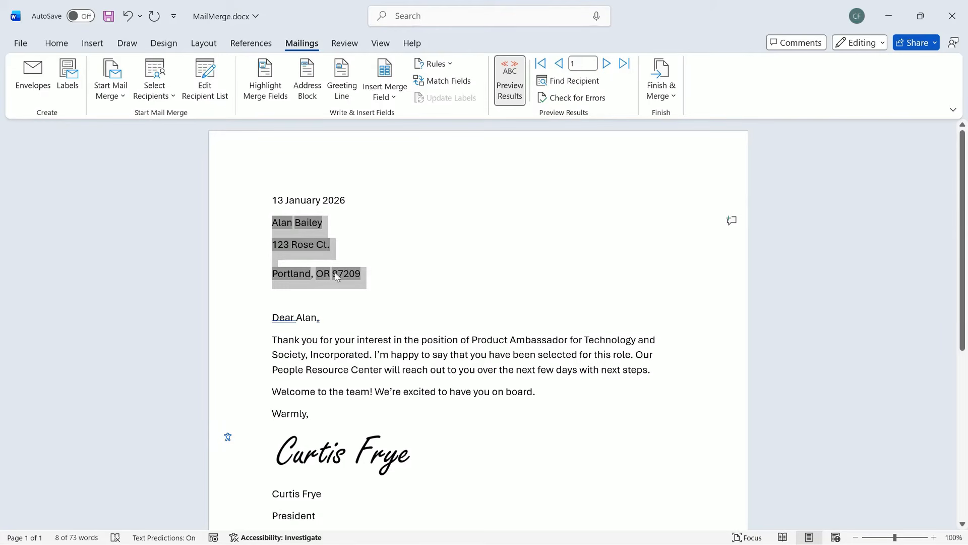
{"action": "left_click", "coordinate": [448, 294]}
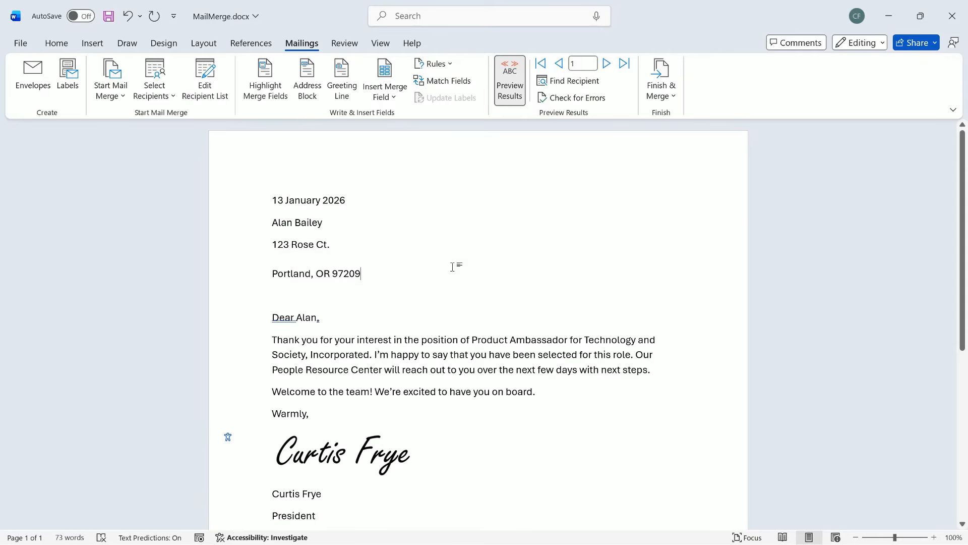
{"action": "left_click", "coordinate": [608, 65]}
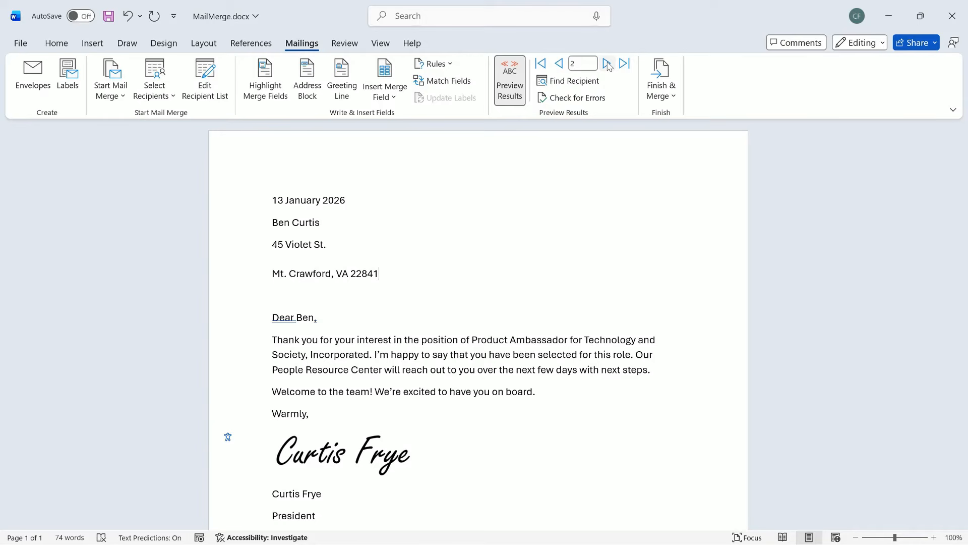
{"action": "left_click", "coordinate": [608, 64]}
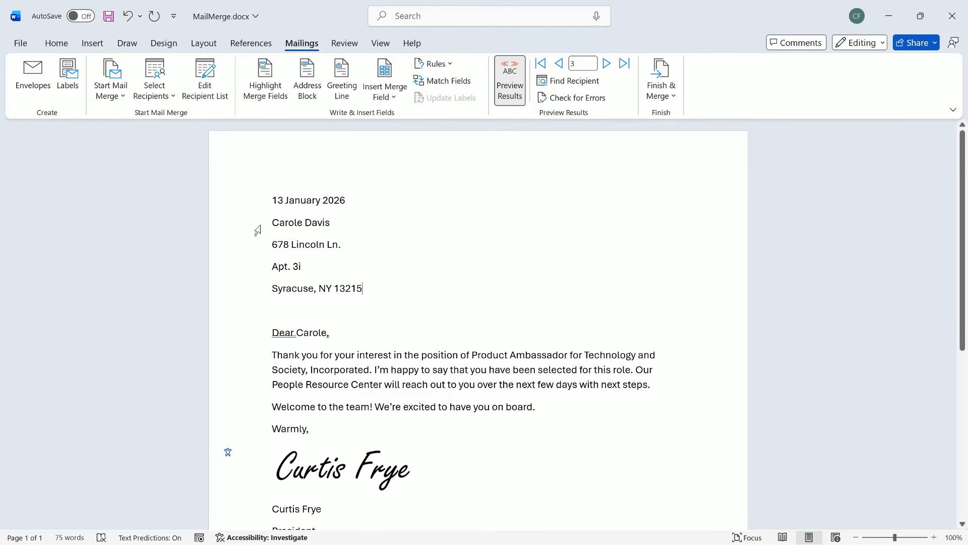
Set the paragraph spacing after the address block lines, from the name through the city line, to 0 pt
{"action": "left_click_drag", "start_coordinate": [257, 225], "coordinate": [258, 292]}
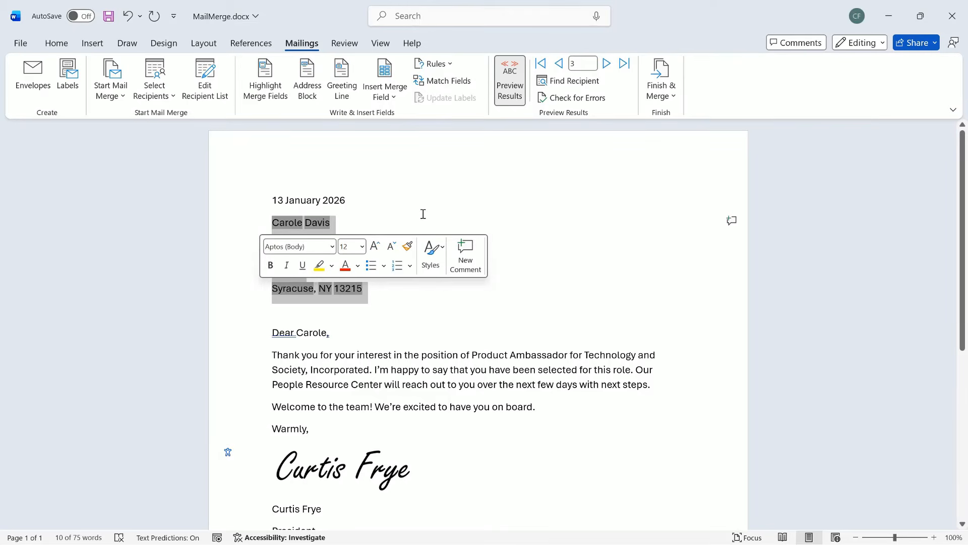
{"action": "right_click", "coordinate": [321, 223]}
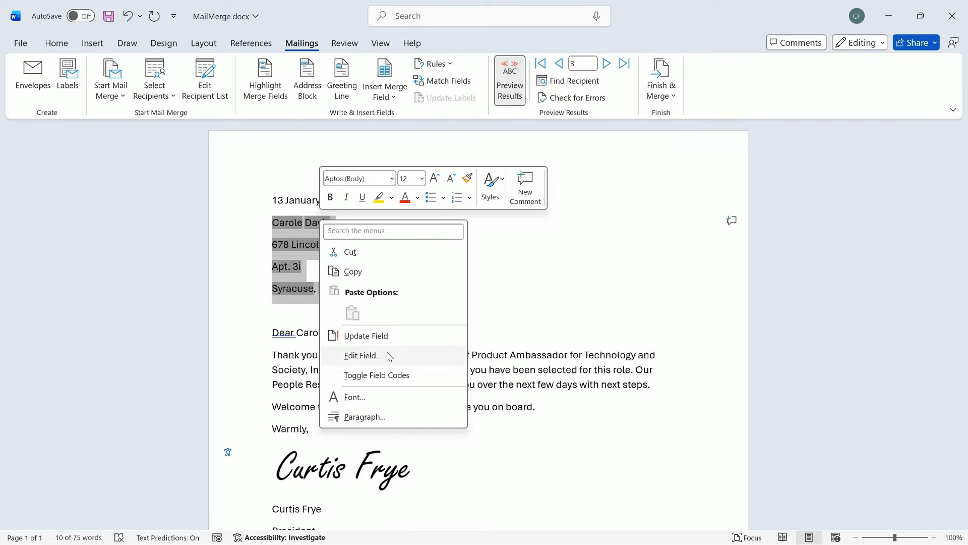
{"action": "left_click", "coordinate": [414, 418]}
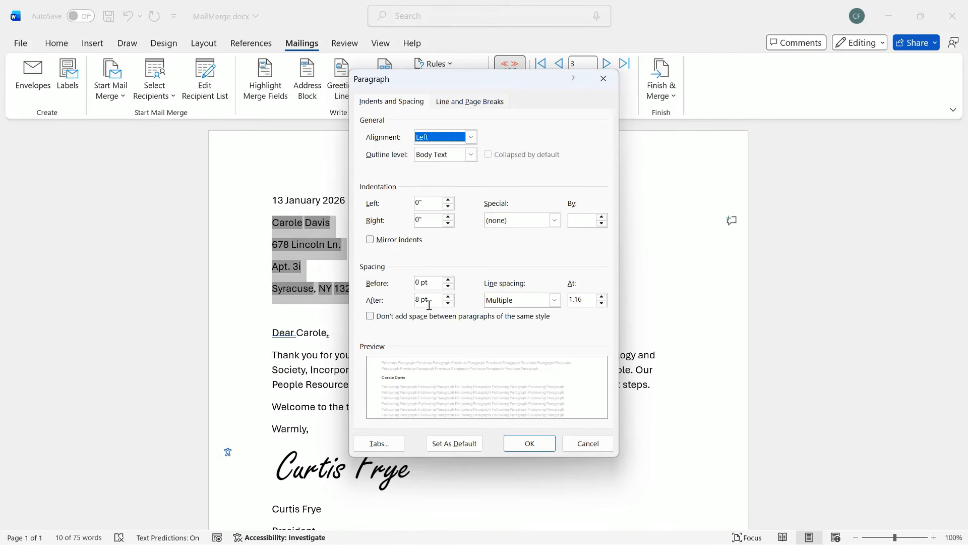
{"action": "left_click", "coordinate": [447, 303]}
{"action": "left_click", "coordinate": [448, 303]}
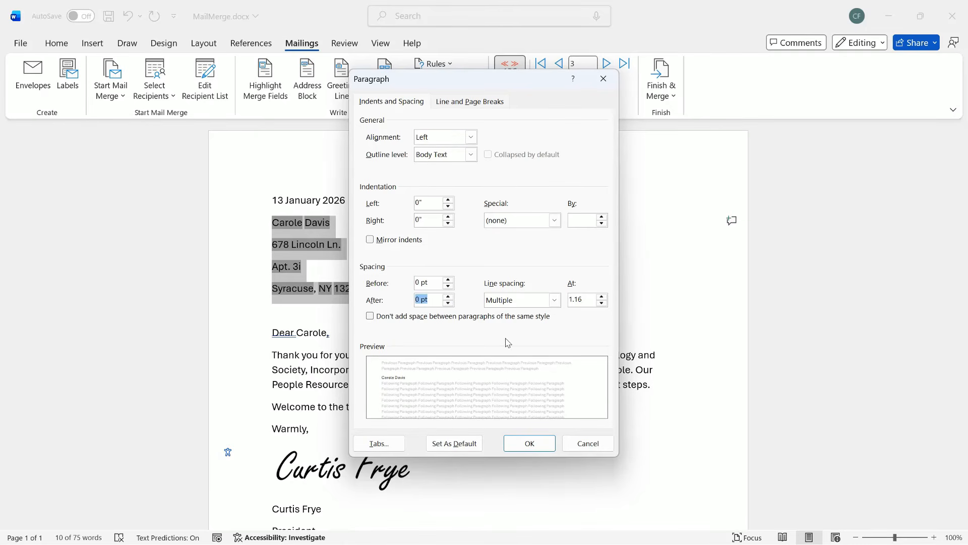
{"action": "left_click", "coordinate": [532, 443]}
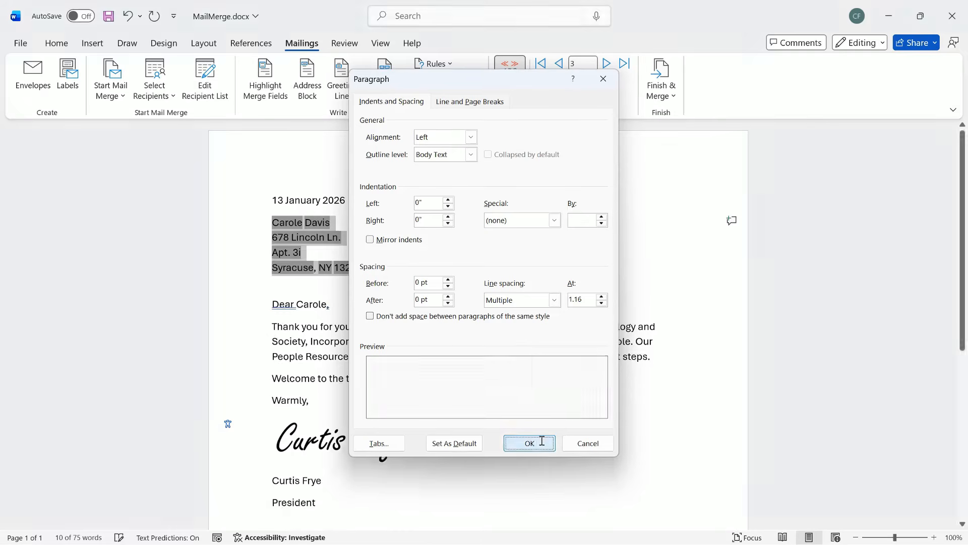
Deselect the address block and preview the preceding merged letters one by one back to record 1, checking their address spacing
{"action": "left_click", "coordinate": [409, 268]}
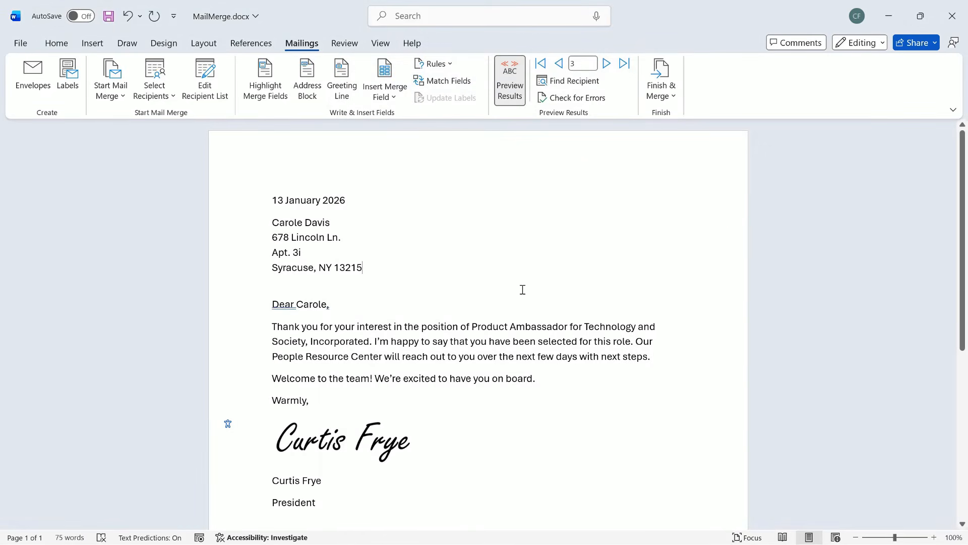
{"action": "left_click", "coordinate": [558, 64]}
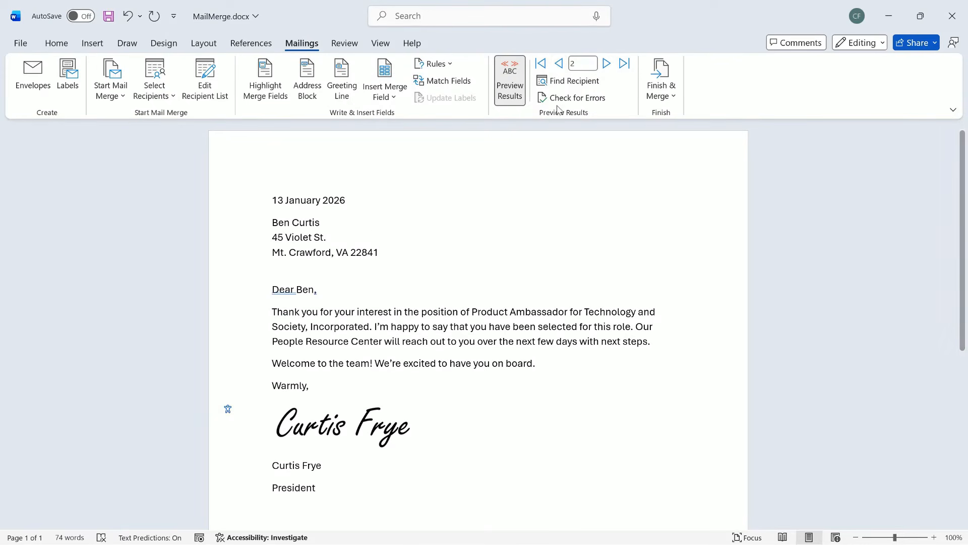
{"action": "left_click", "coordinate": [558, 63]}
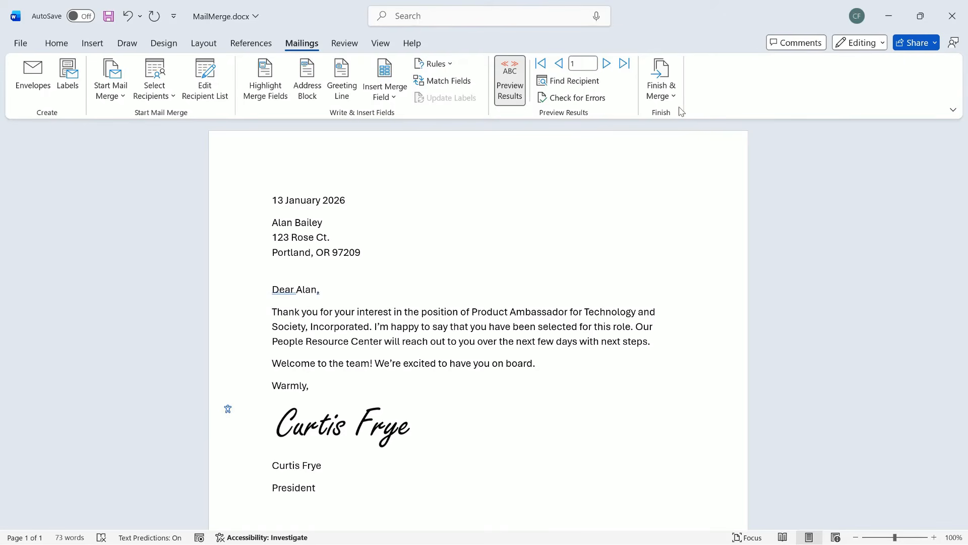
Finish the merge by creating editable individual letters for all records in a new document, and review the letters through the last one
{"action": "left_click", "coordinate": [660, 84]}
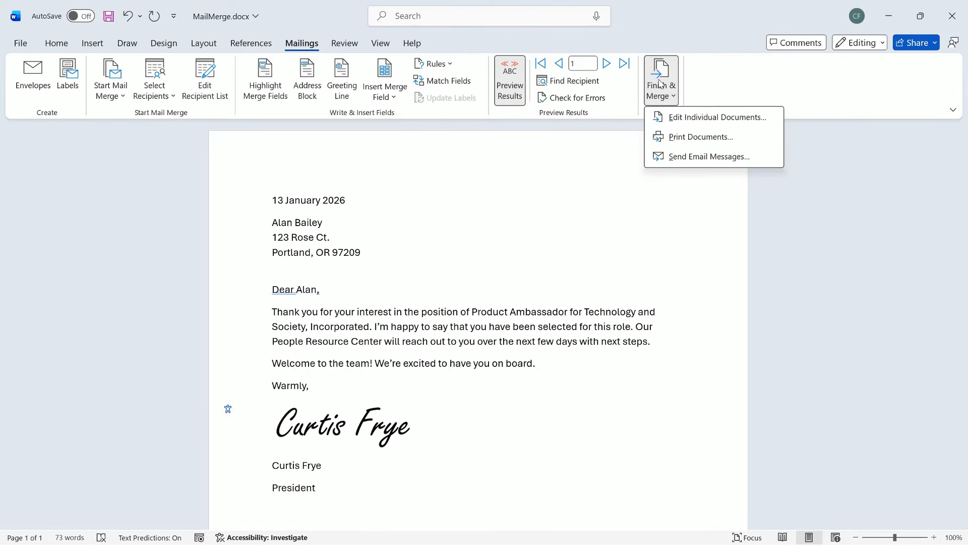
{"action": "left_click", "coordinate": [713, 117]}
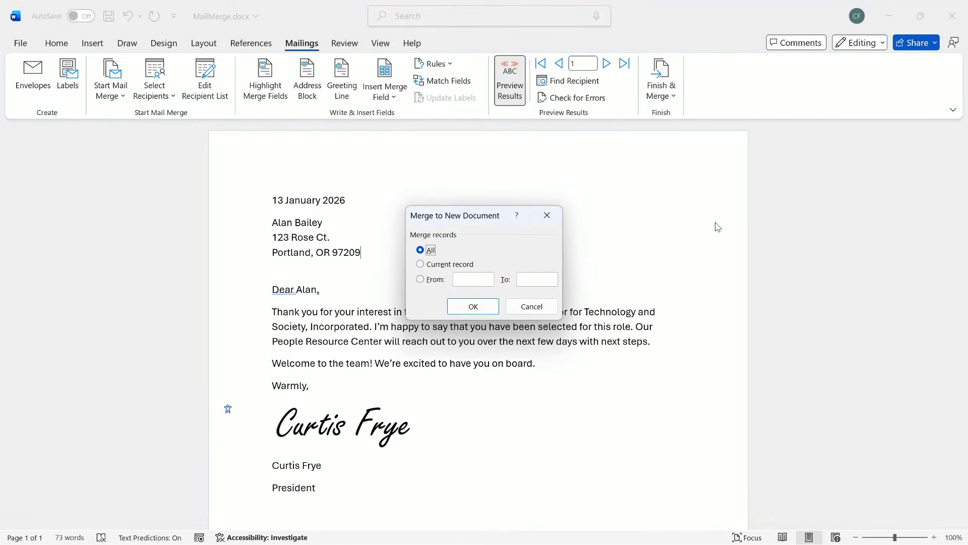
{"action": "left_click", "coordinate": [495, 311]}
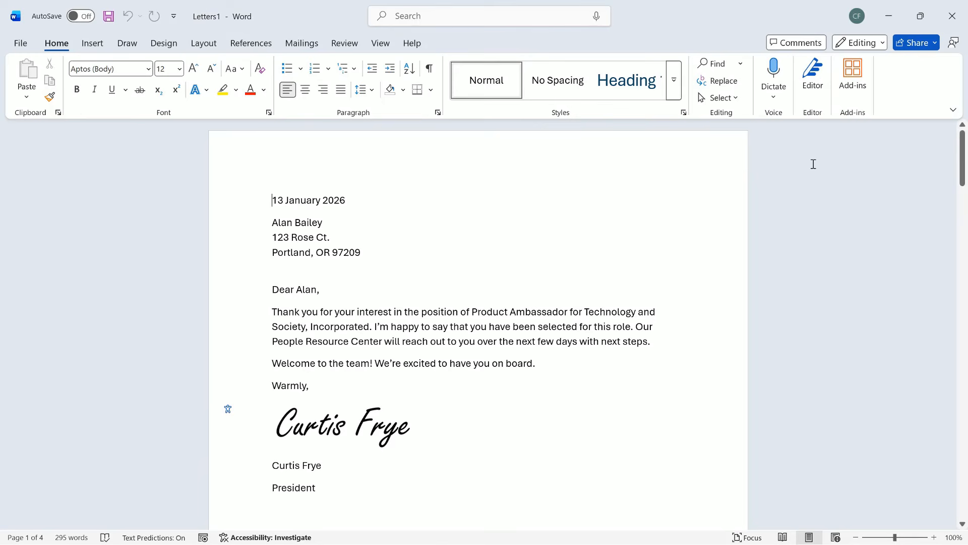
{"action": "left_click_drag", "start_coordinate": [963, 150], "coordinate": [963, 431]}
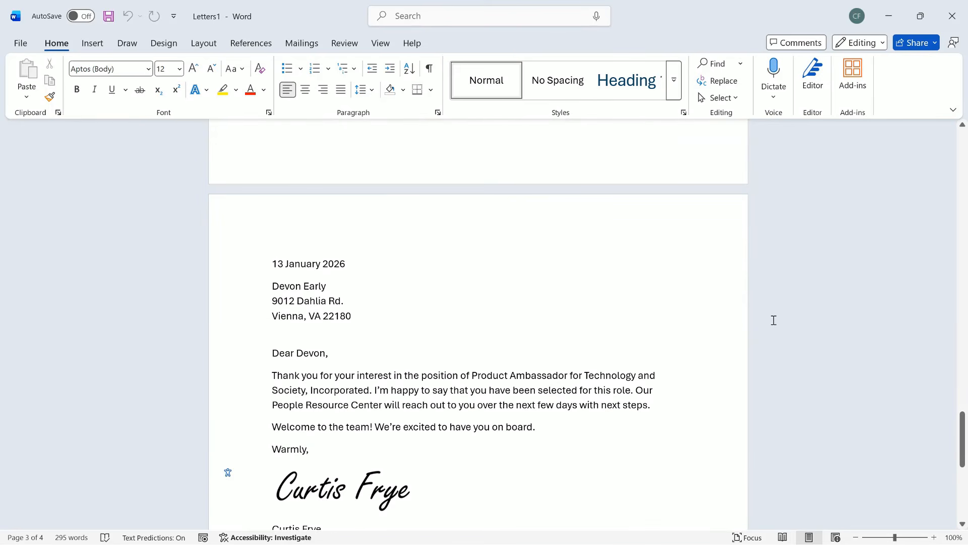